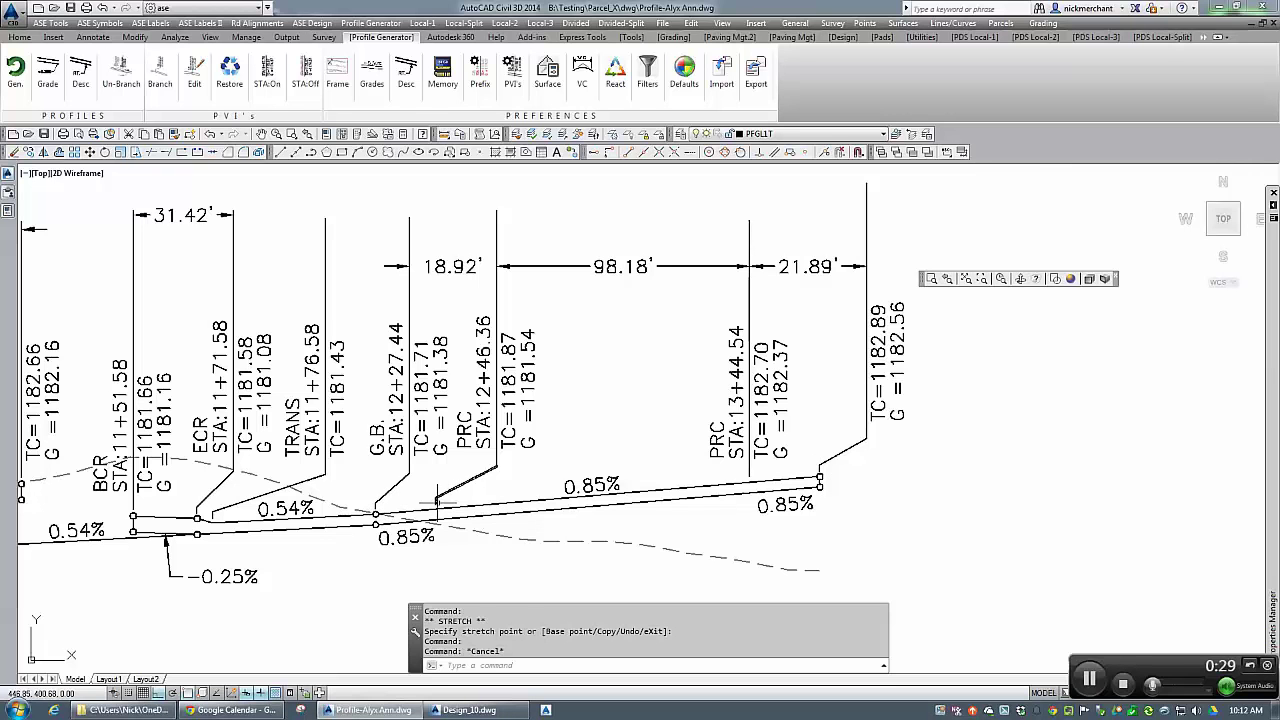
- Switch to the Design_10.dwg site plan drawing from the taskbar
left_click(481, 711)
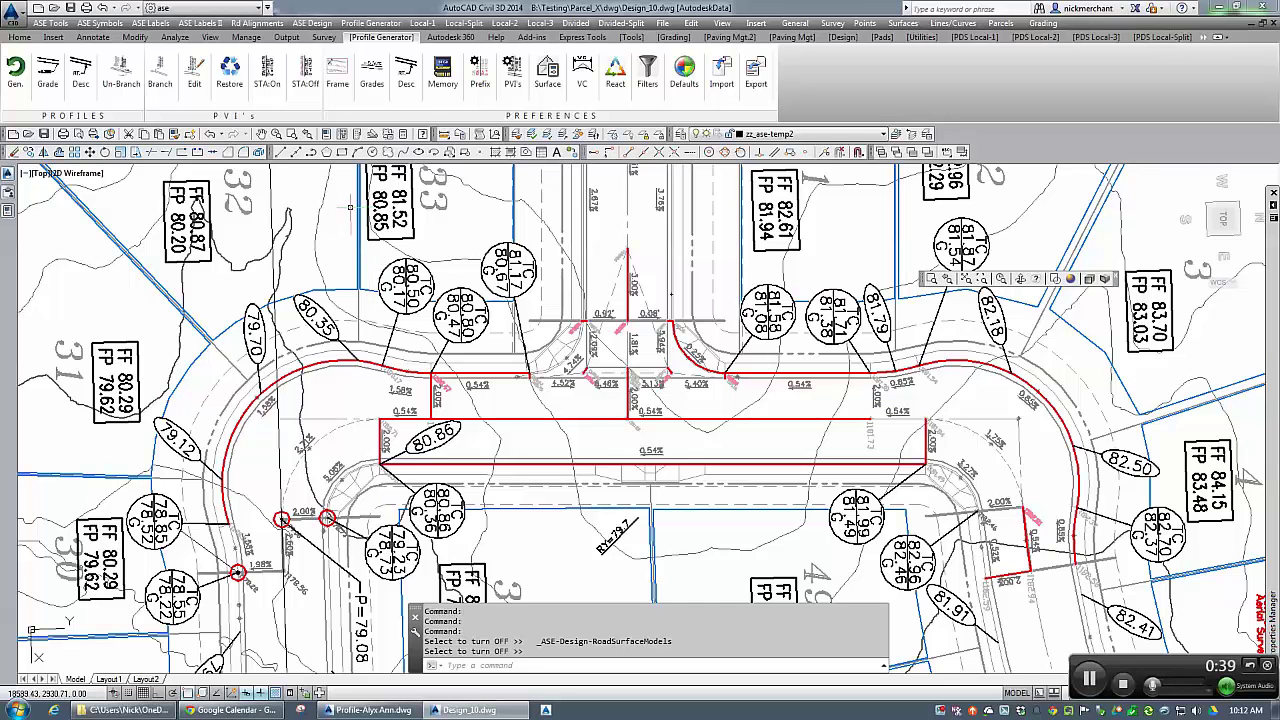
- Show the GB grade-break markers along the curb lines from the Paving Mgt tab
left_click(792, 38)
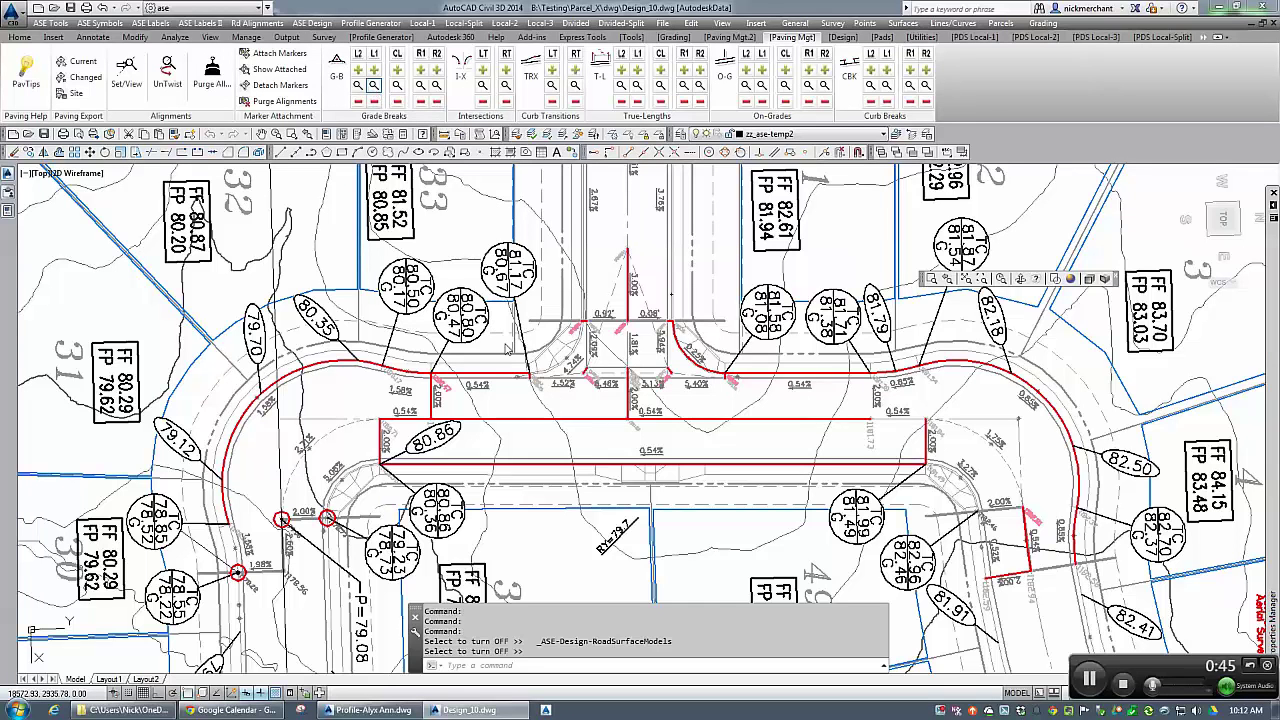
left_click(506, 346)
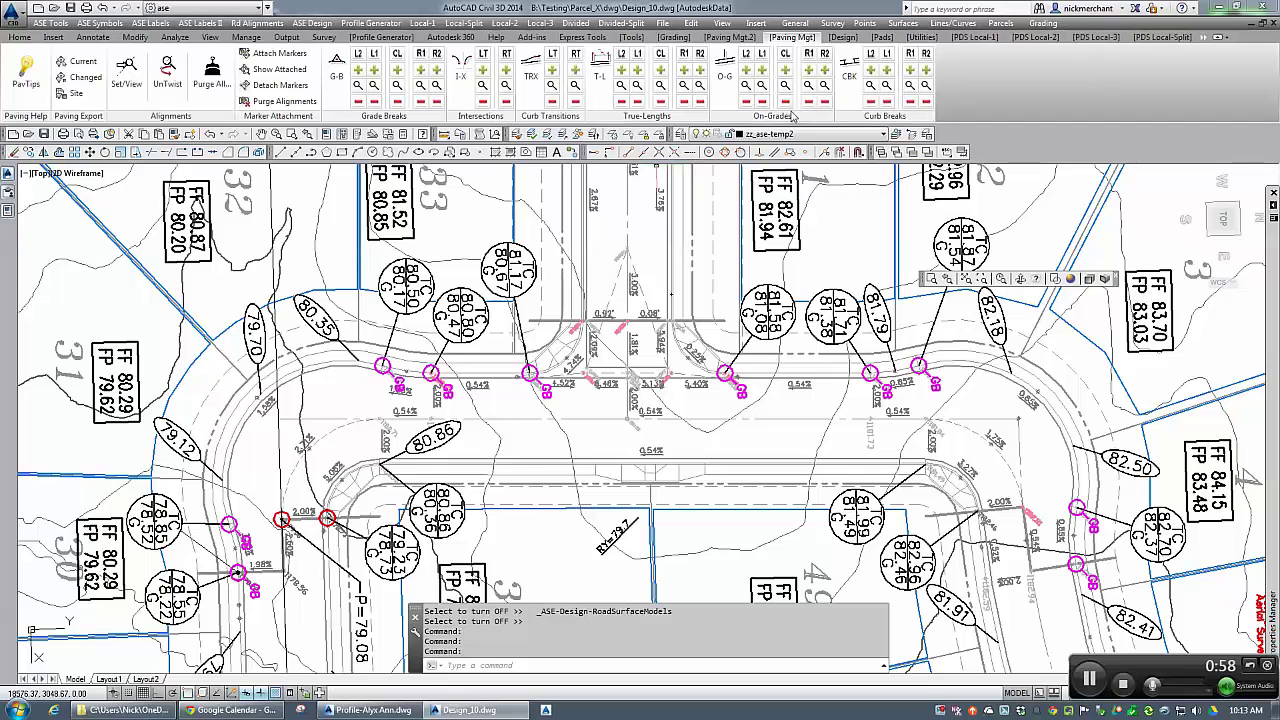
- Show the on-grade PRC markers, then return to the Profile-Alyx Ann.dwg curb profile
left_click(762, 87)
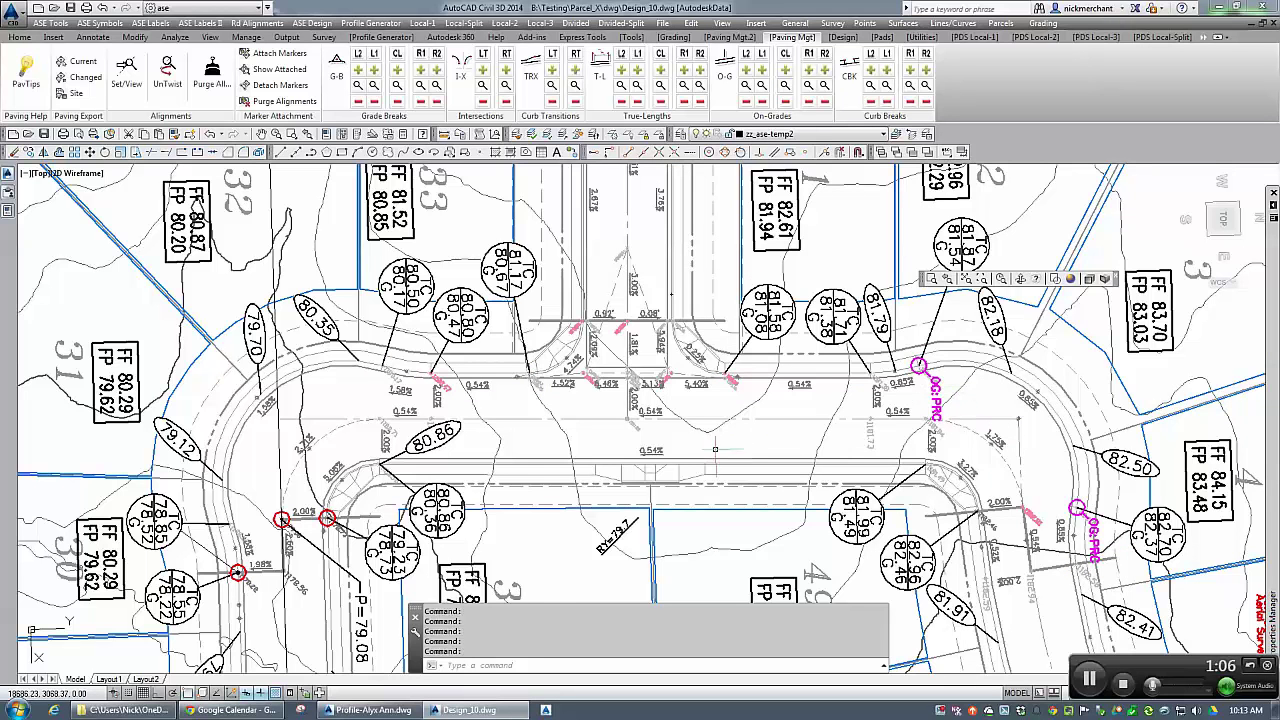
left_click(404, 710)
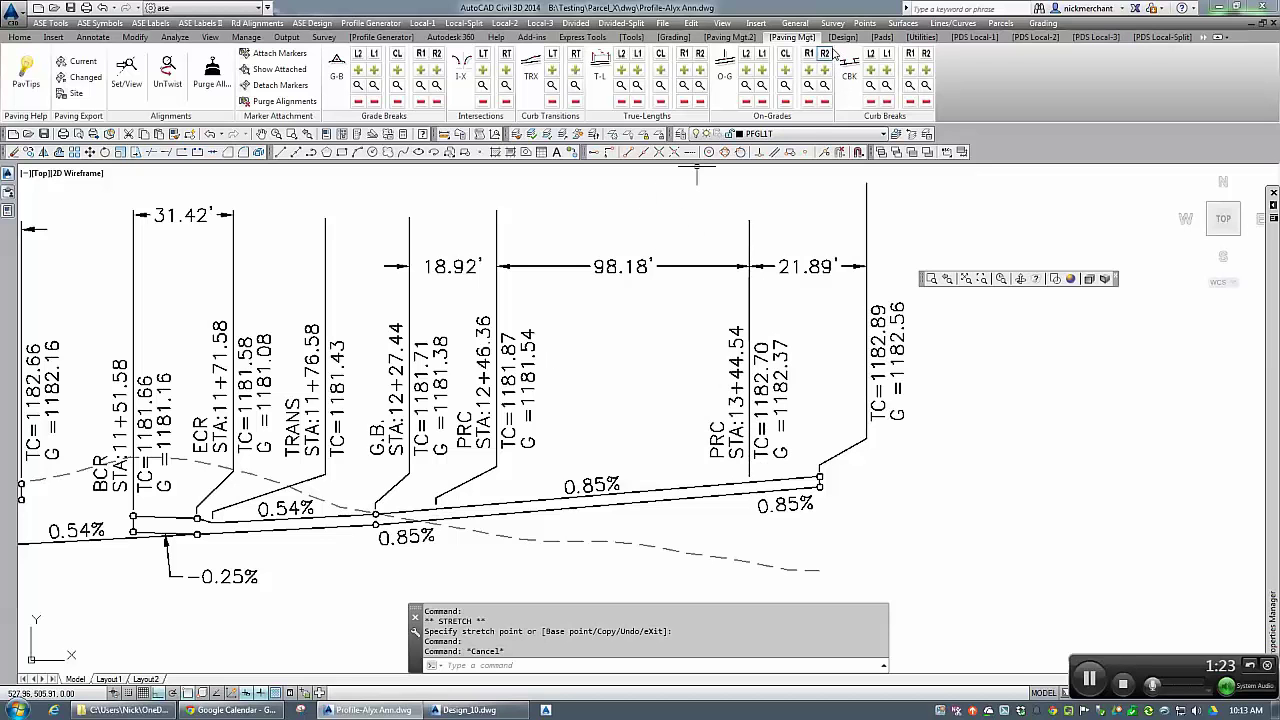
- Accept the Profile Generator PVI preferences to regenerate the curb profile with BCR, ECR, TRANS, G.B. and PRC labels
left_click(395, 40)
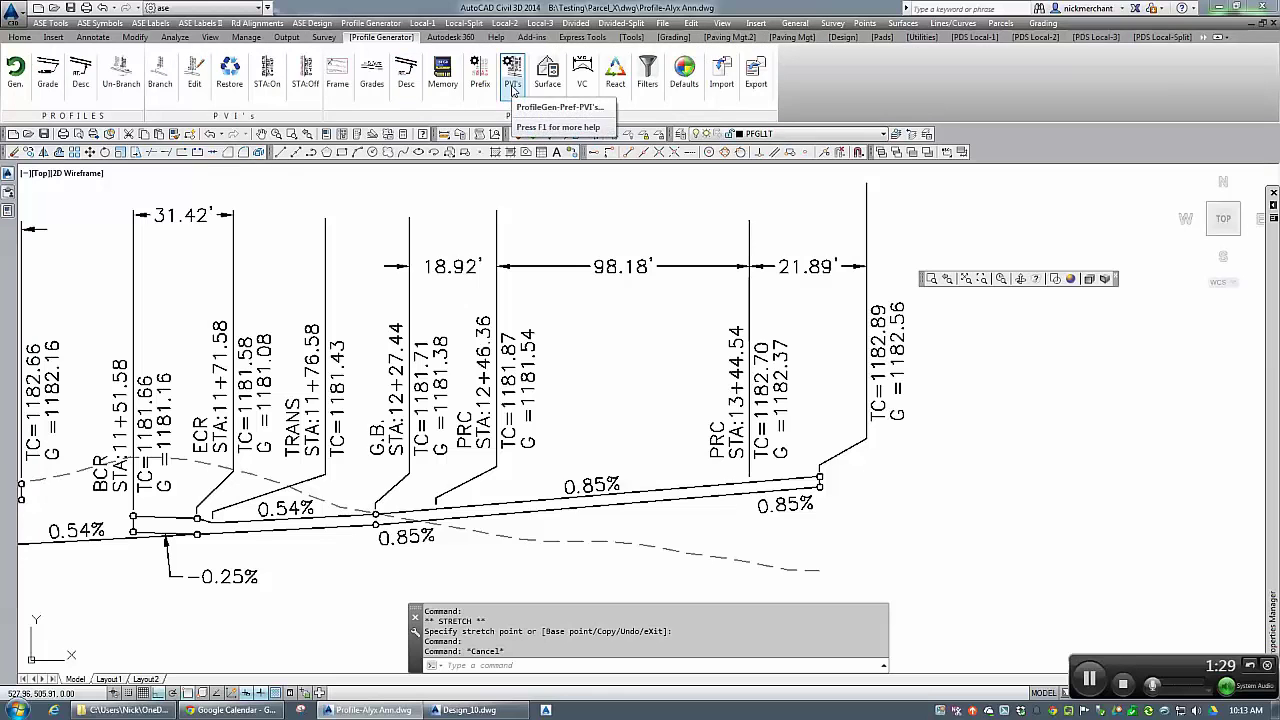
left_click(512, 88)
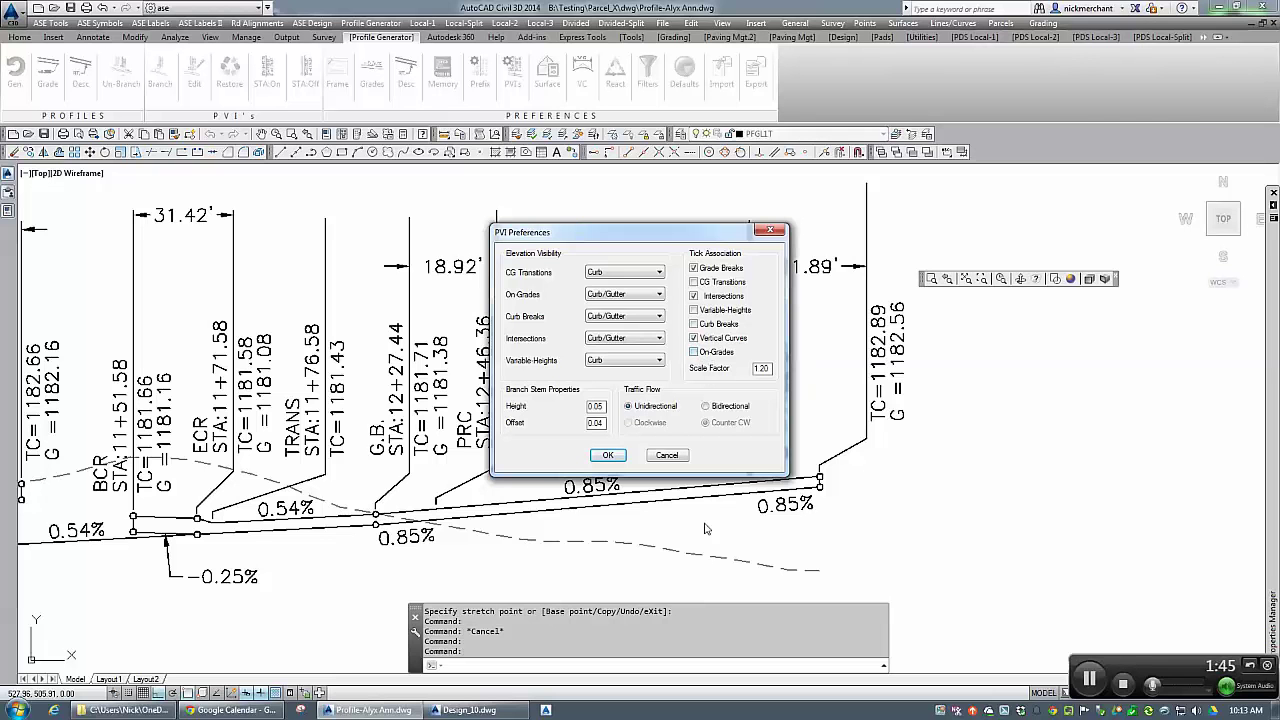
left_click_drag(686, 227, 316, 205)
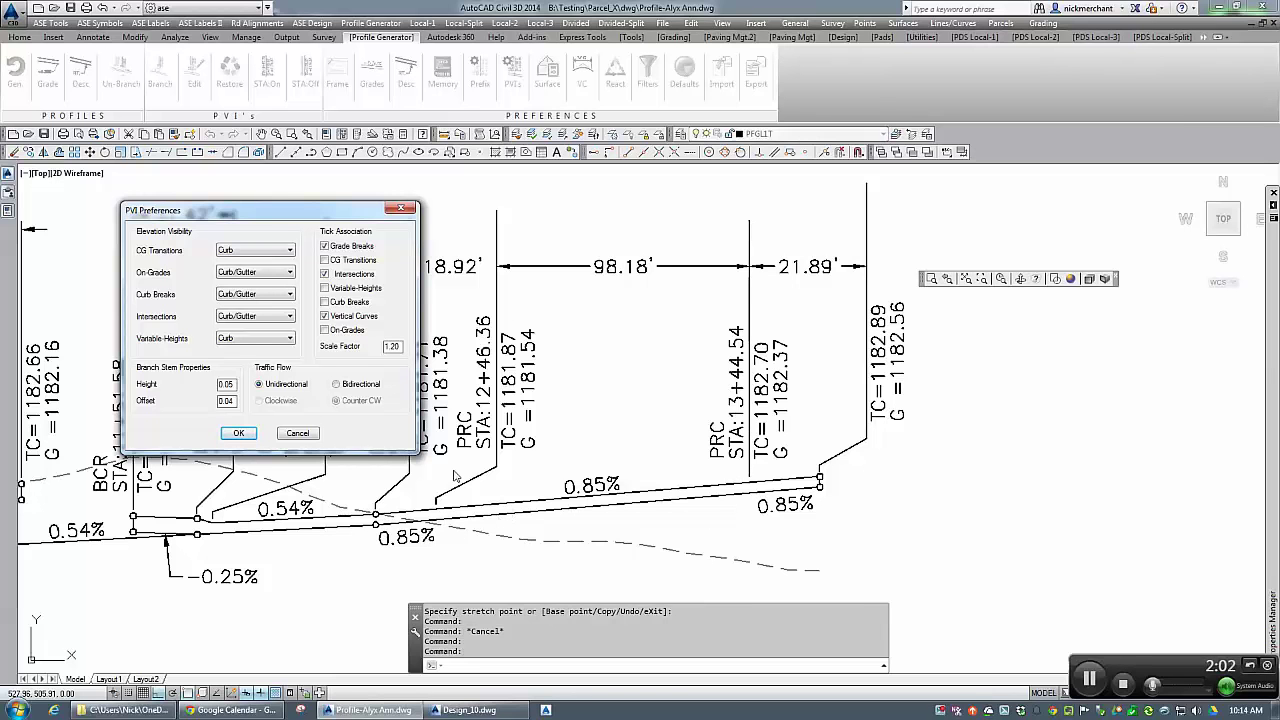
left_click(238, 436)
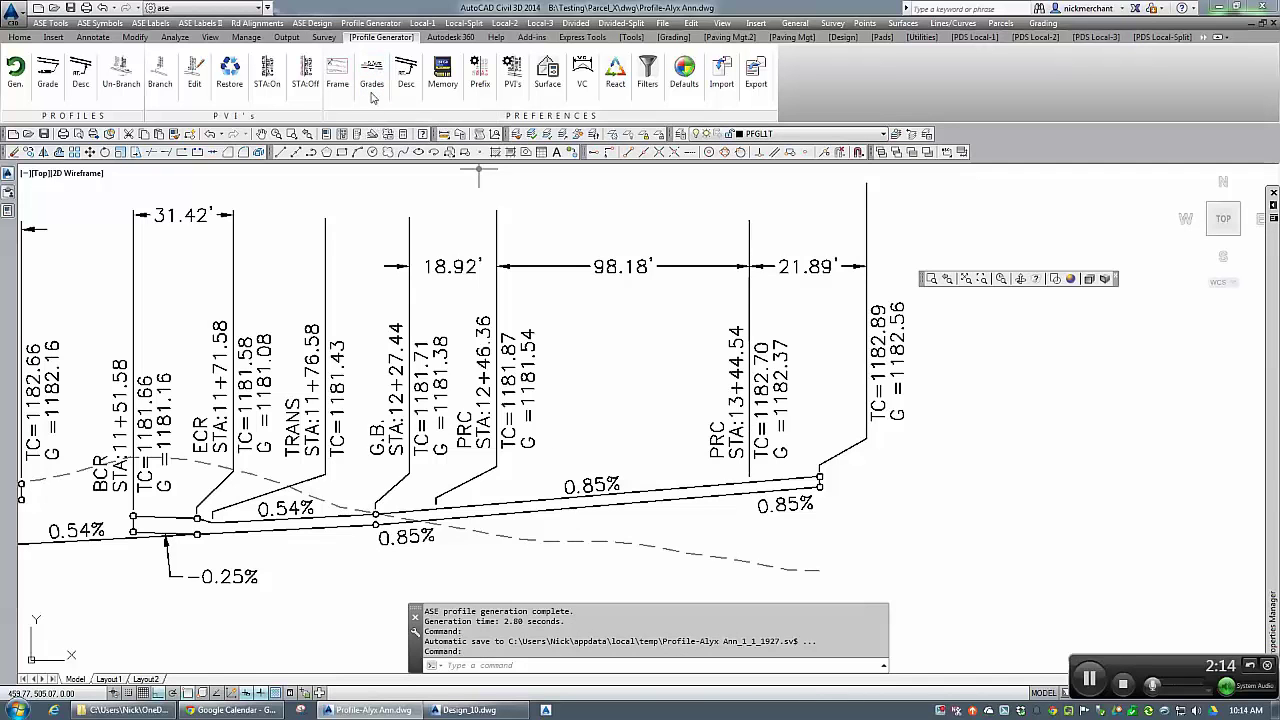
- Open Grade Preferences from the Profile Generator Preferences panel
left_click(372, 88)
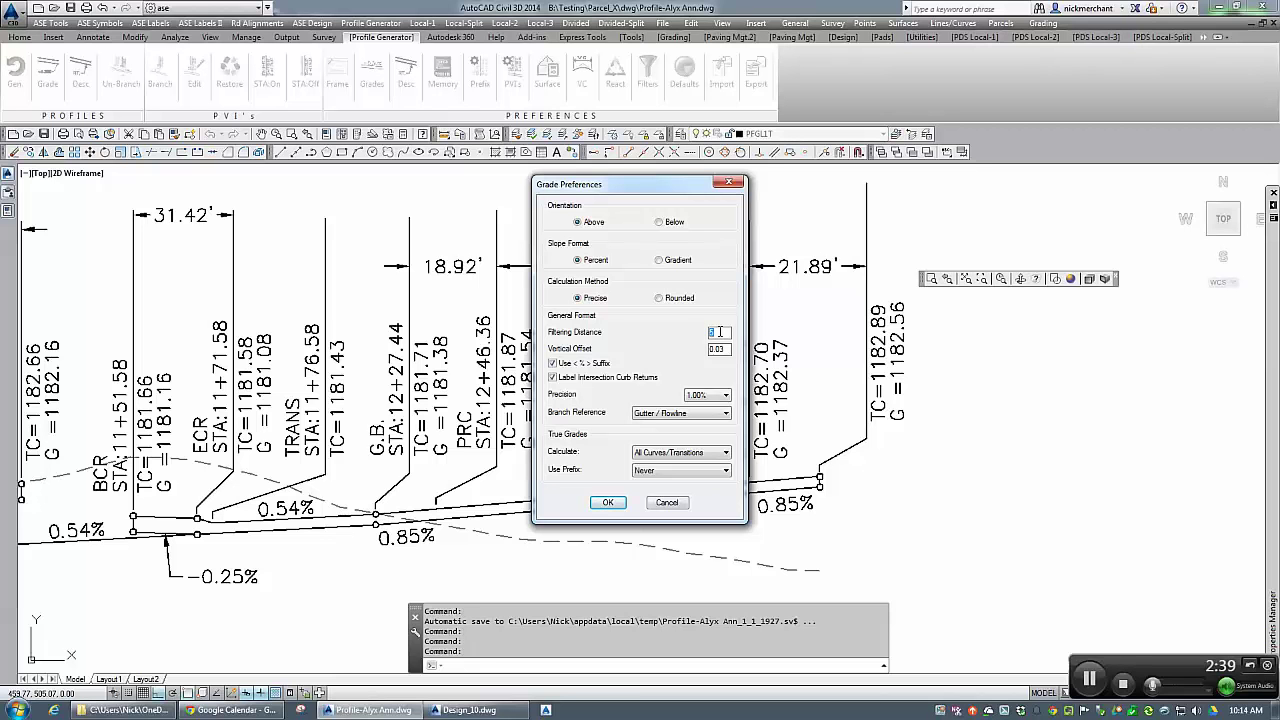
- Set the grade Filtering Distance to 50 and accept to regenerate the profile labels
type("50")
left_click_drag(631, 196, 214, 211)
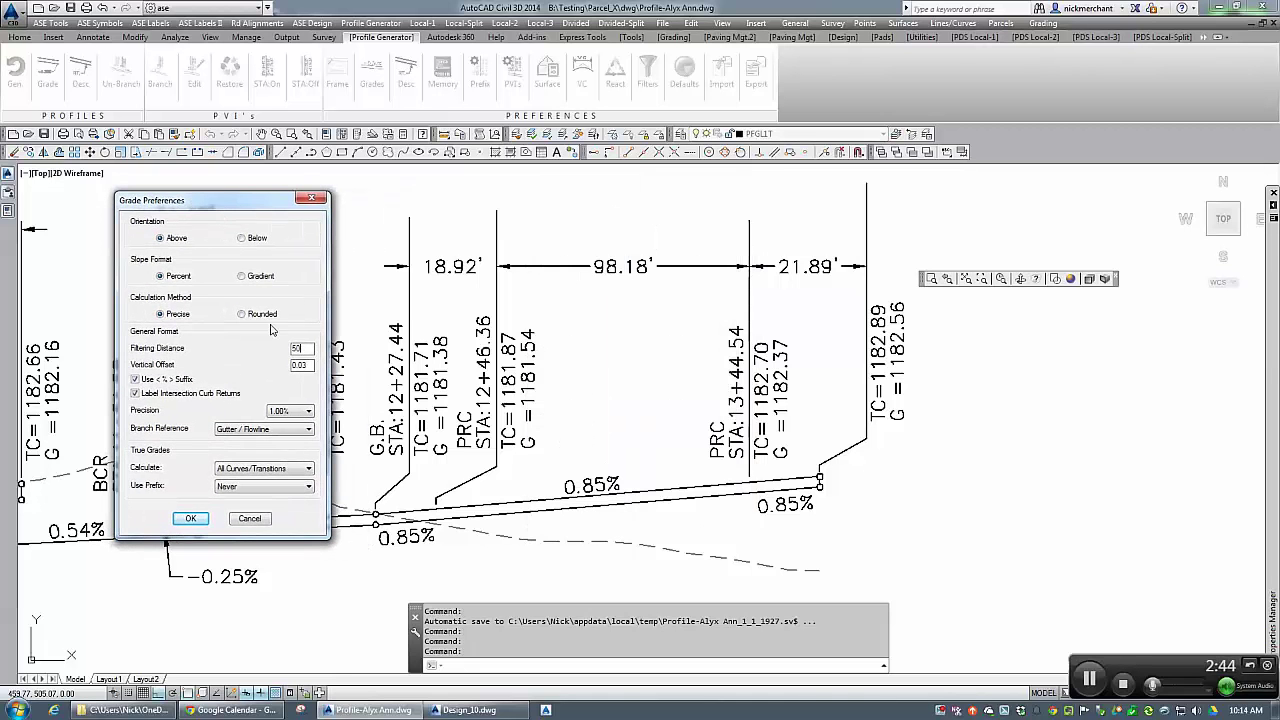
left_click(197, 521)
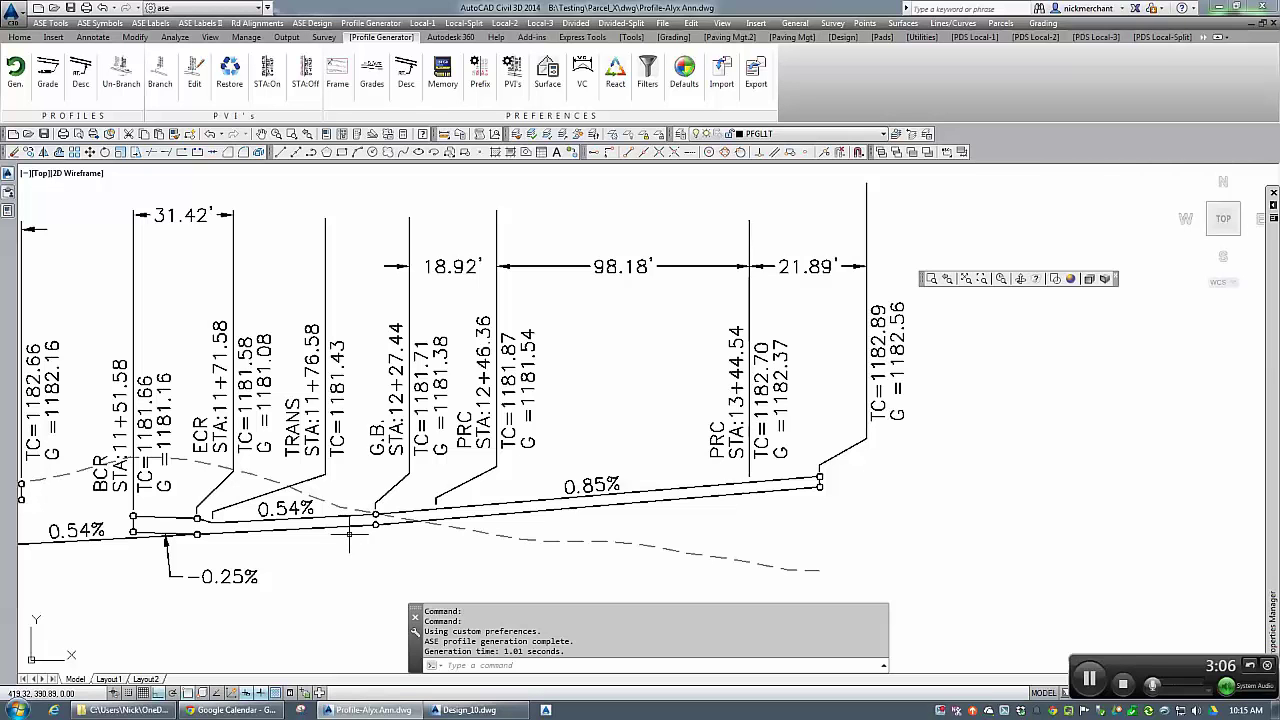
- Zoom out and pan to show the whole profile from station 9+15.86 onward
scroll(349, 537, "down", 2)
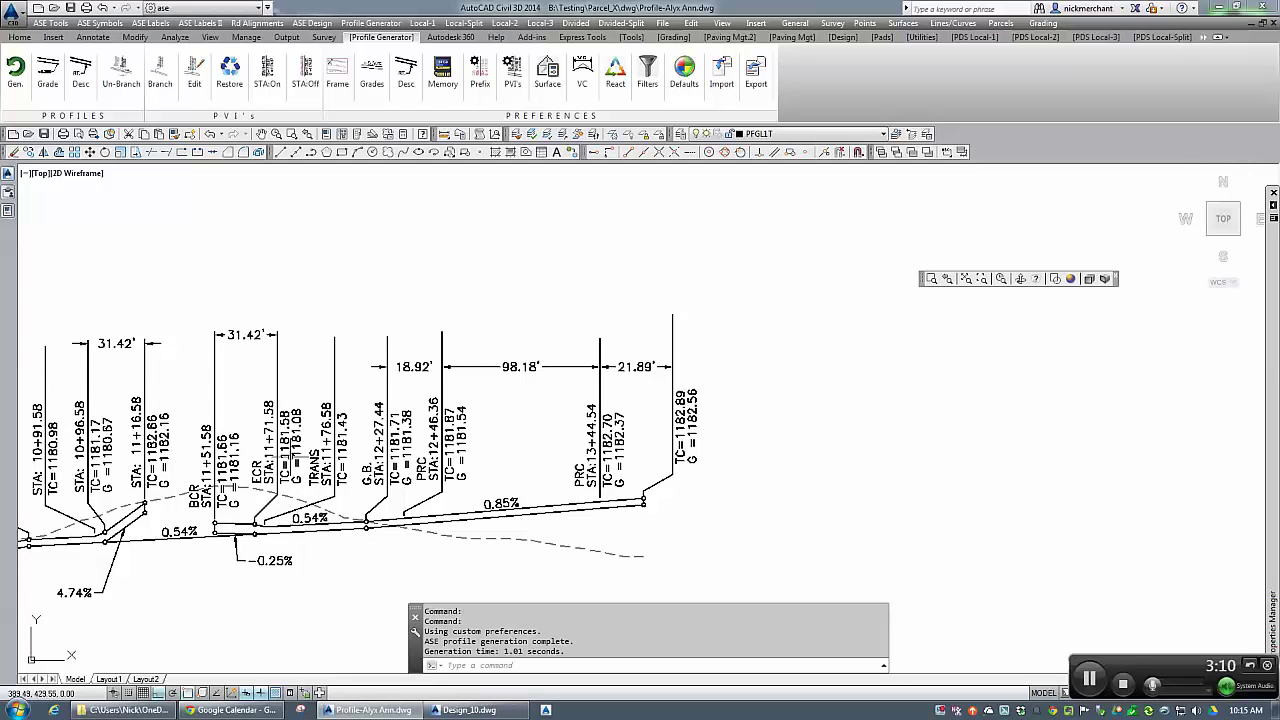
mouse_move(268, 501)
middle_mouse_down()
mouse_move(523, 461)
mouse_move(632, 419)
middle_mouse_up()
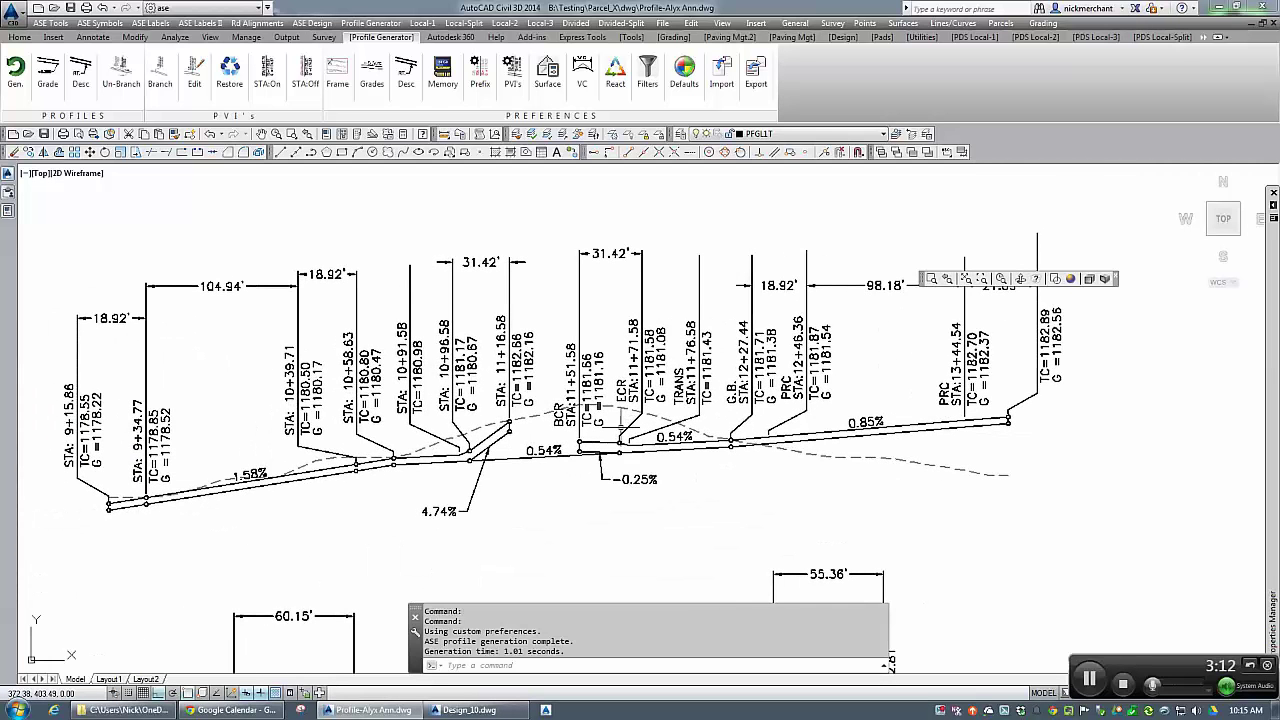